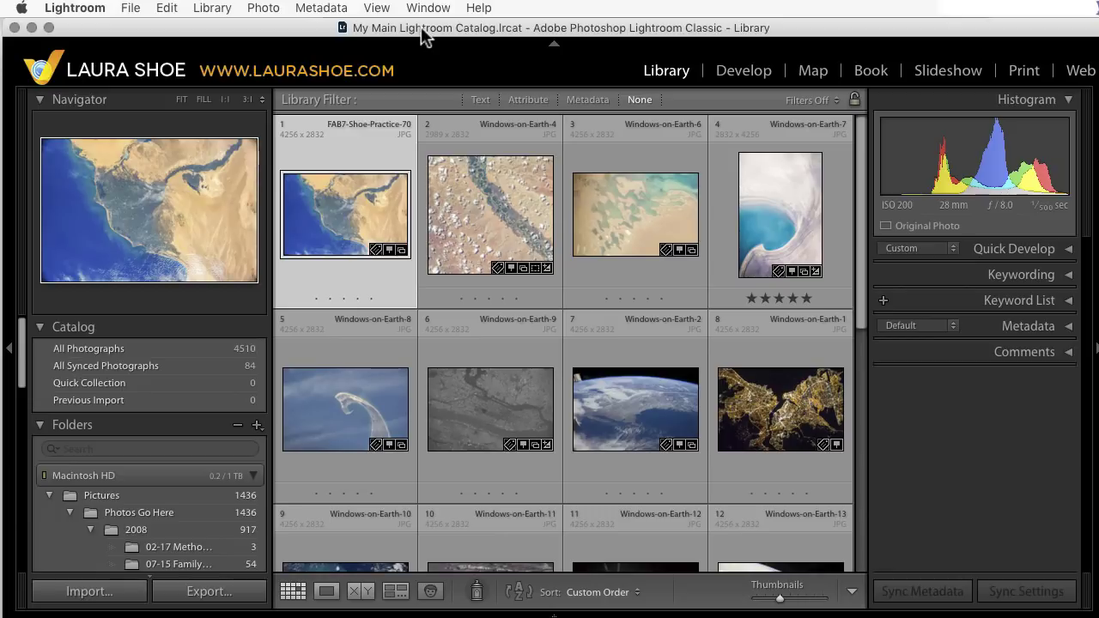
Step: Check the photos in the Desktop's New Images folder in Finder, then return to Lightroom
key(super+Tab)
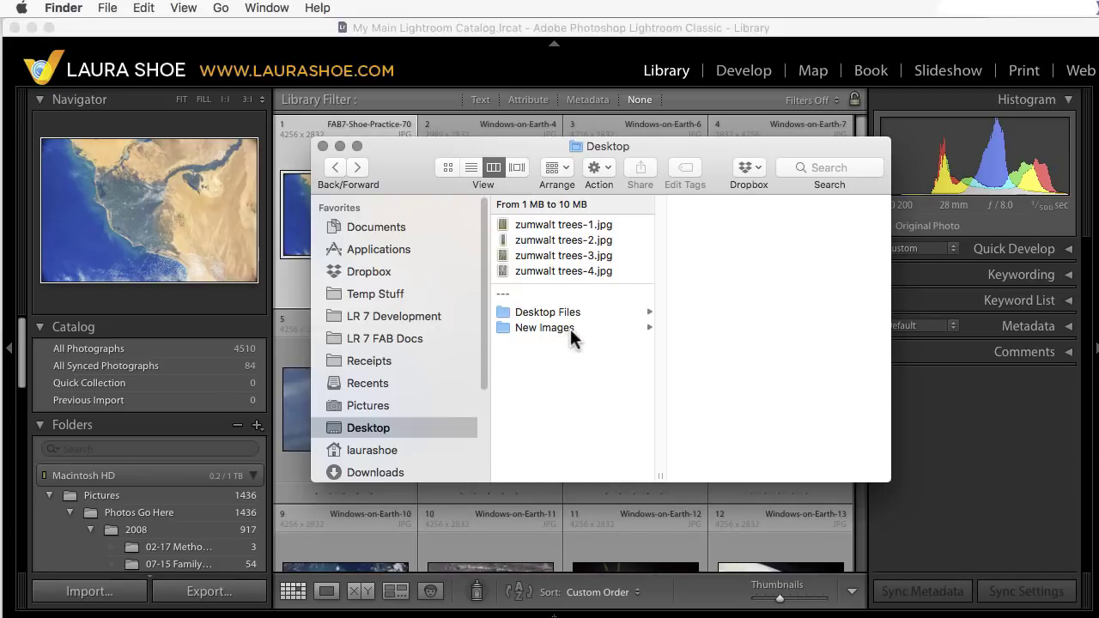
click(577, 326)
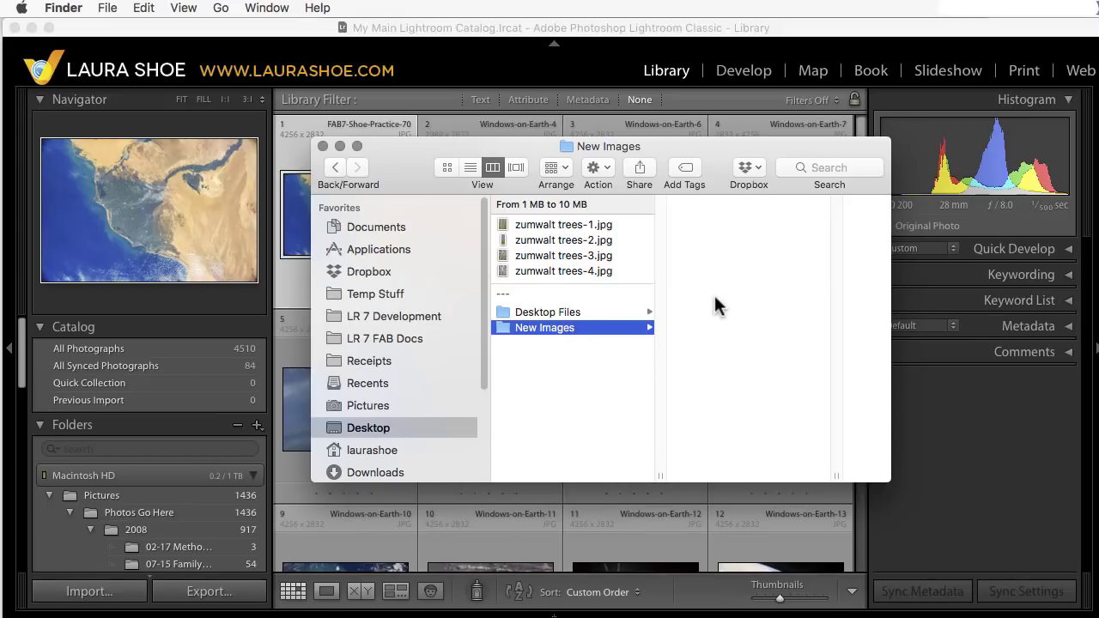
click(399, 36)
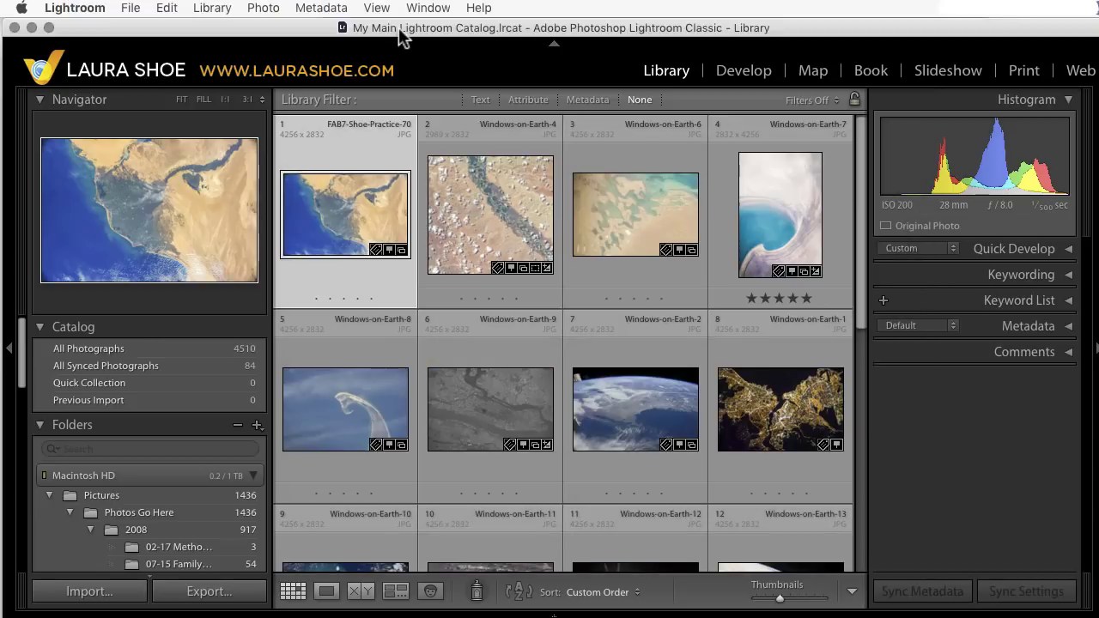
Step: In Auto Import Settings, set Desktop/New Images as the watched folder
click(129, 9)
mouse_move(187, 192)
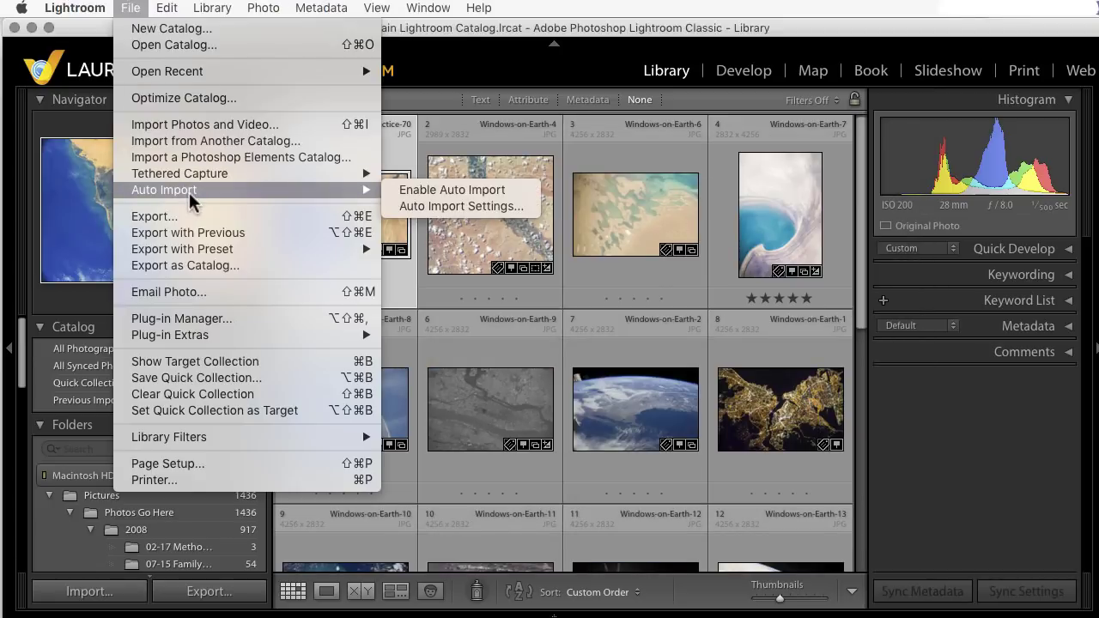
click(445, 210)
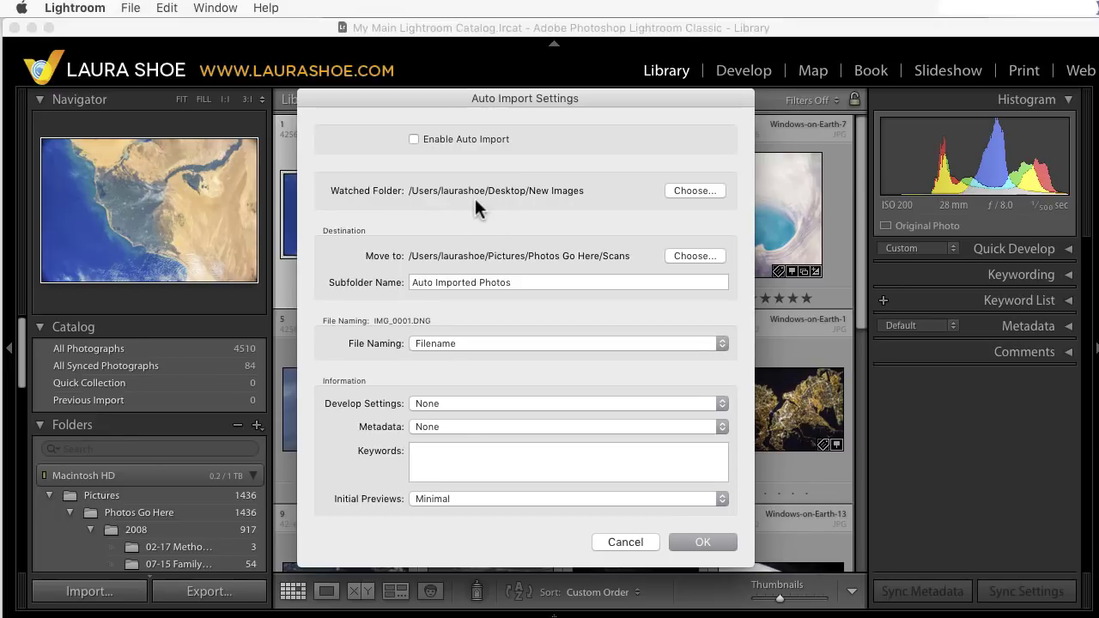
click(690, 189)
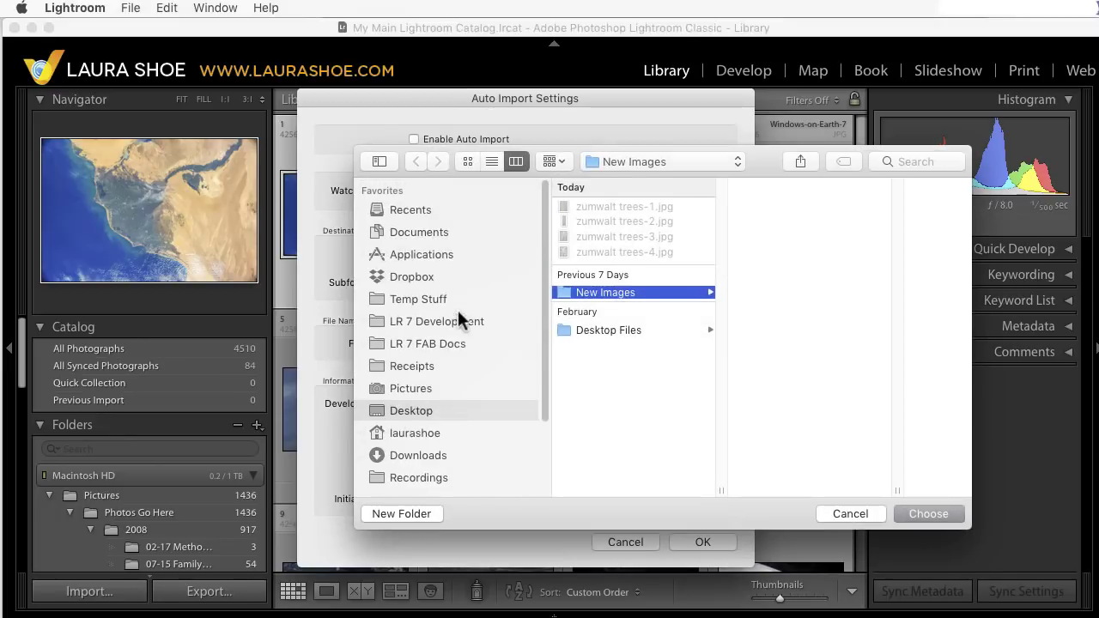
click(410, 409)
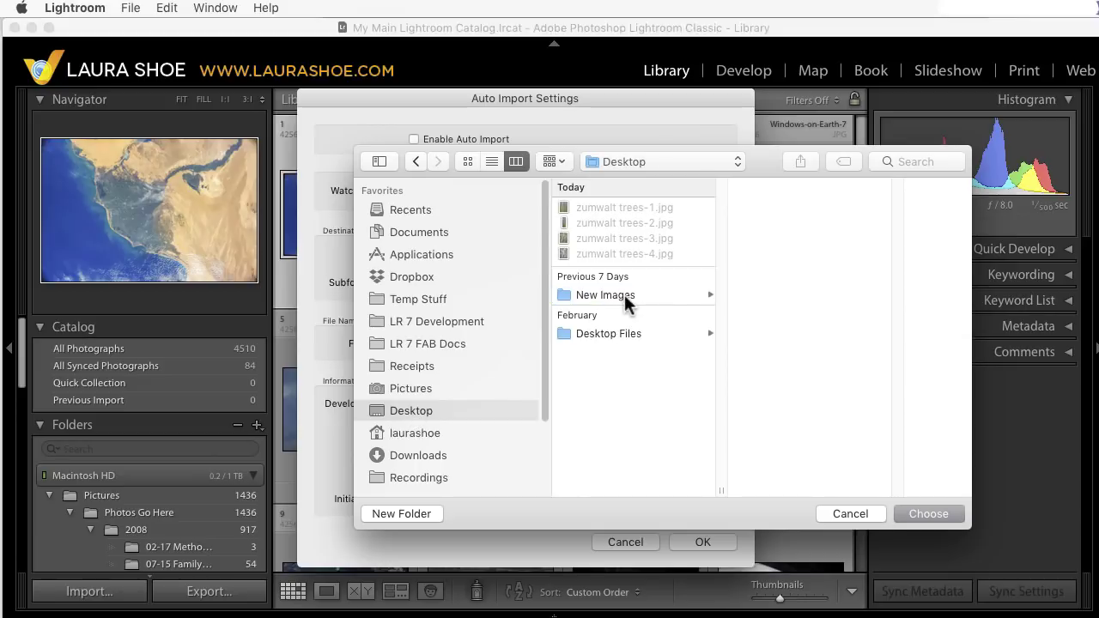
click(624, 295)
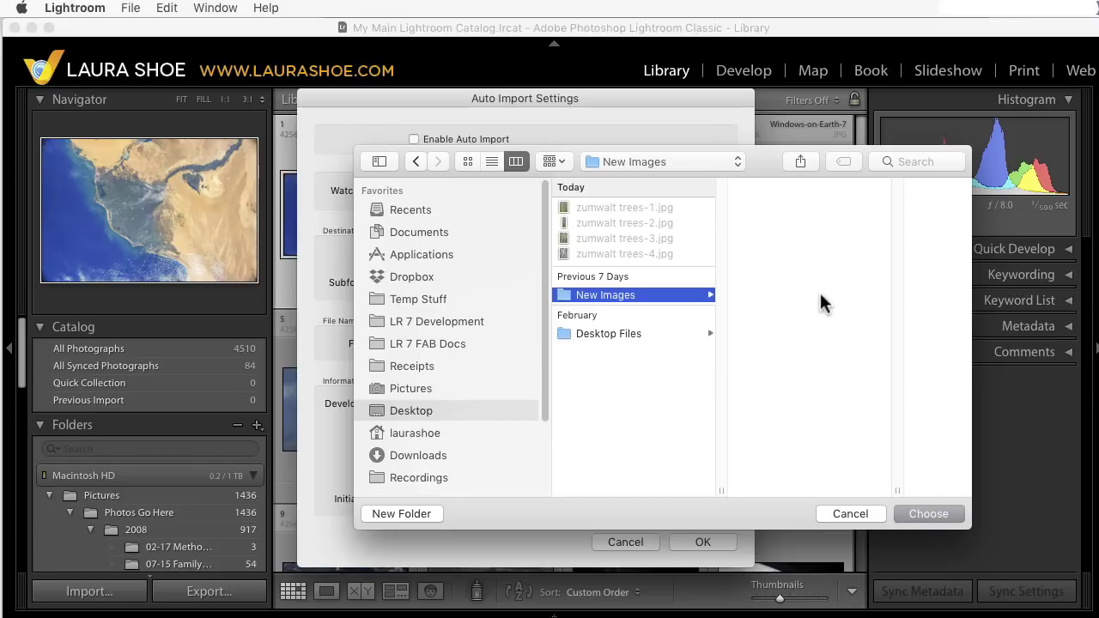
click(927, 513)
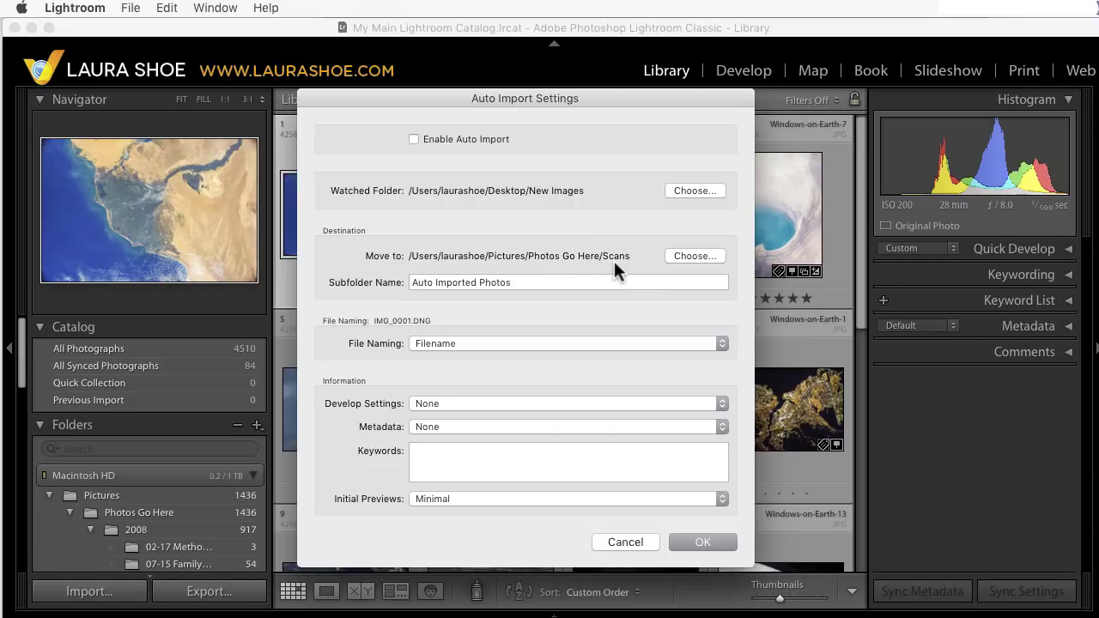
Step: Set the Auto Import Move to destination to Pictures/Photos Go Here
click(684, 254)
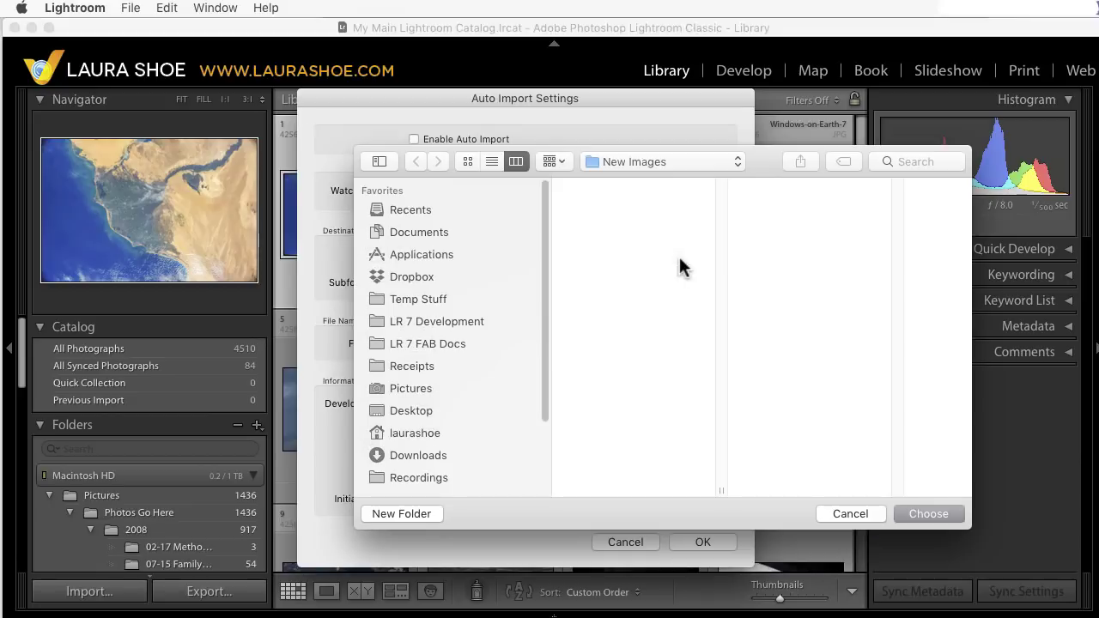
click(412, 386)
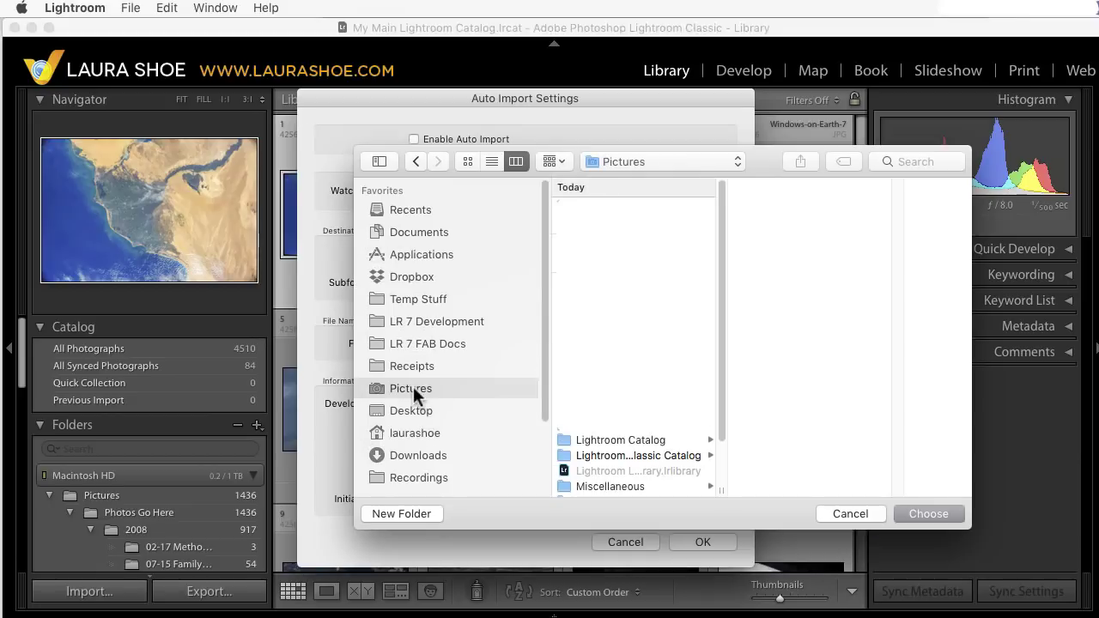
scroll(645, 447, down, 2)
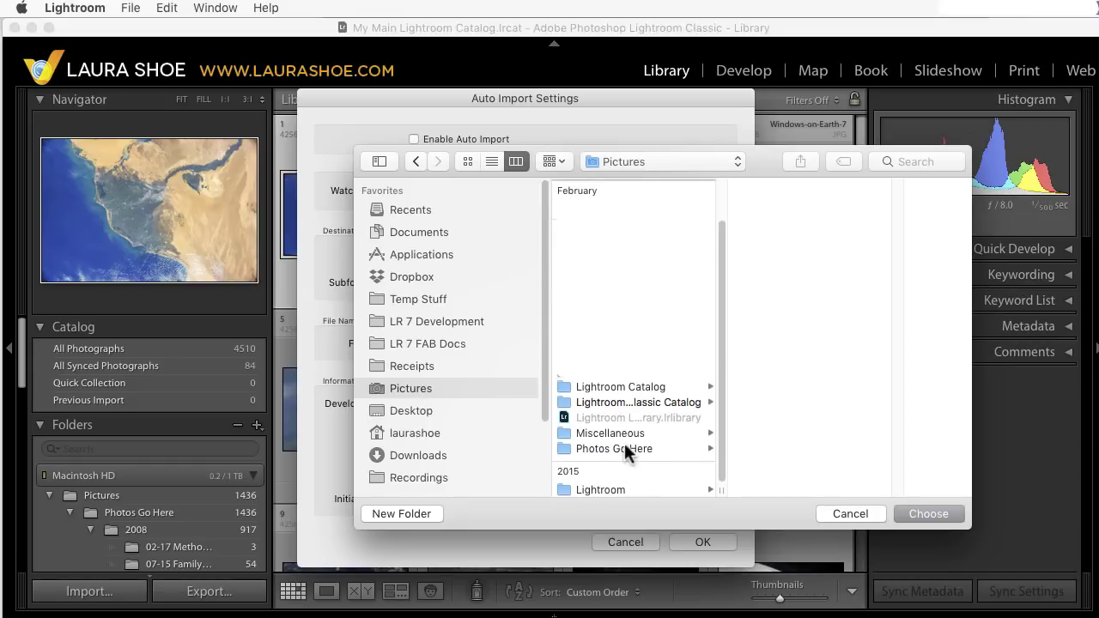
click(617, 446)
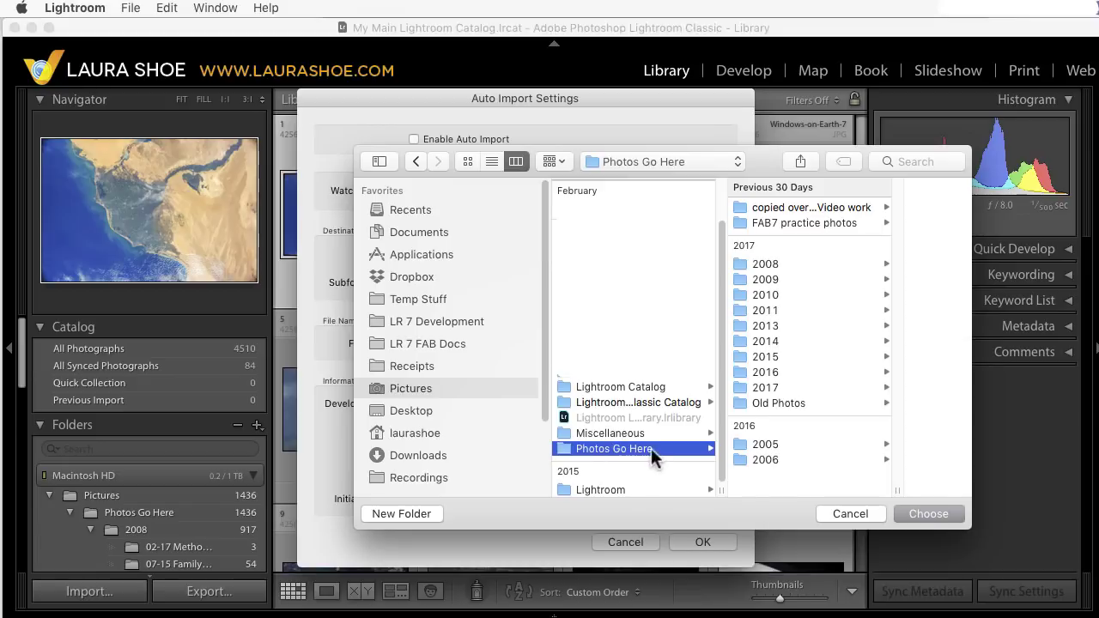
click(940, 518)
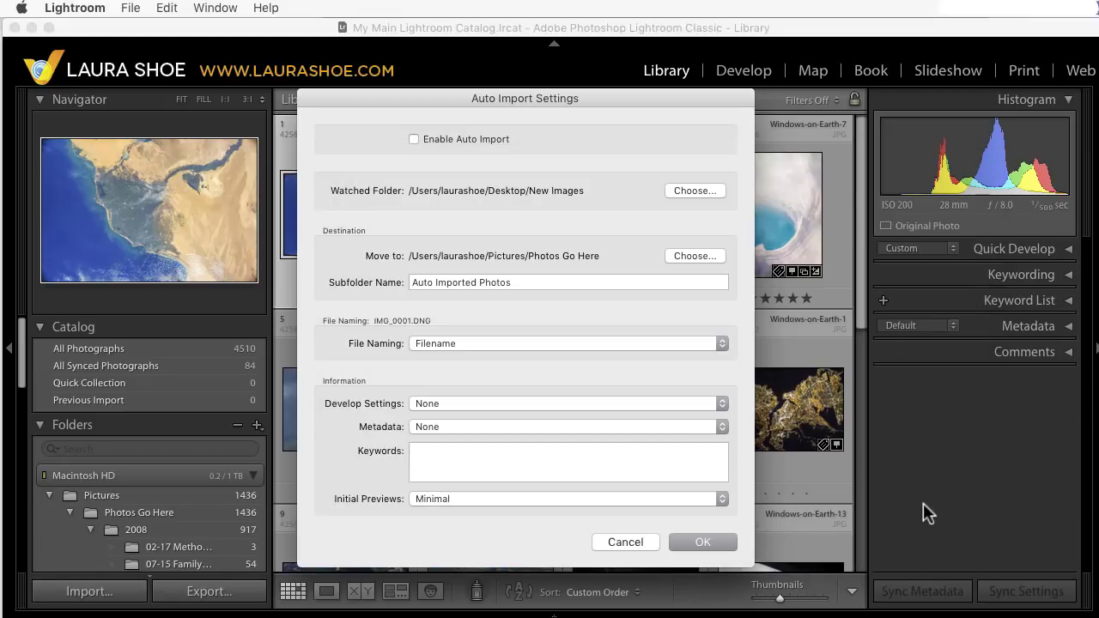
Step: Name the subfolder 'Scans', check Enable Auto Import, and confirm the settings
click(515, 283)
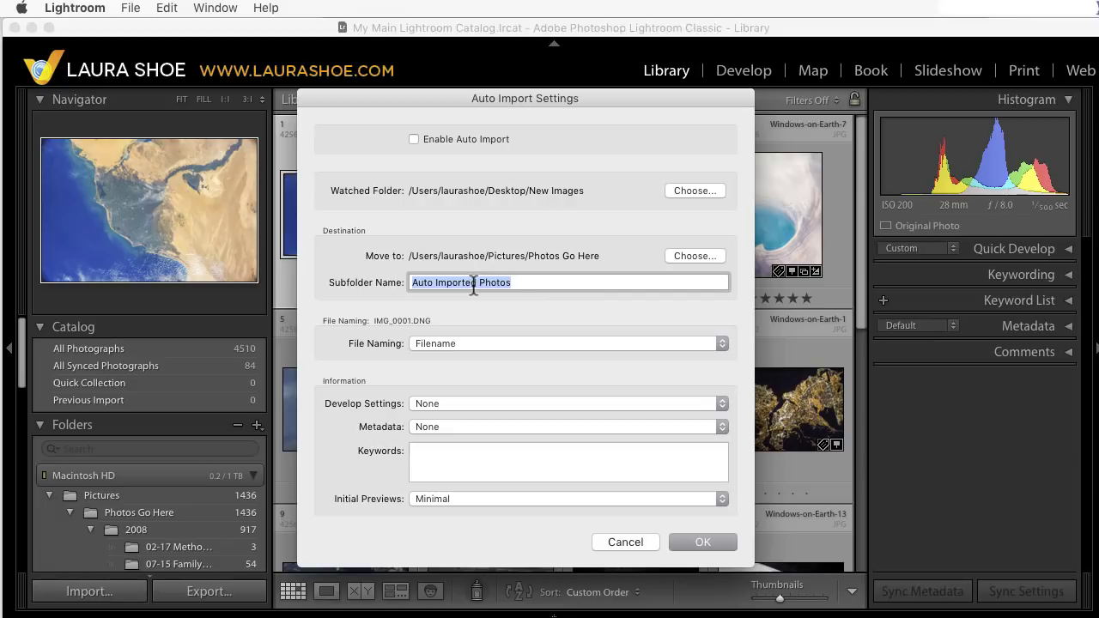
text(Scans)
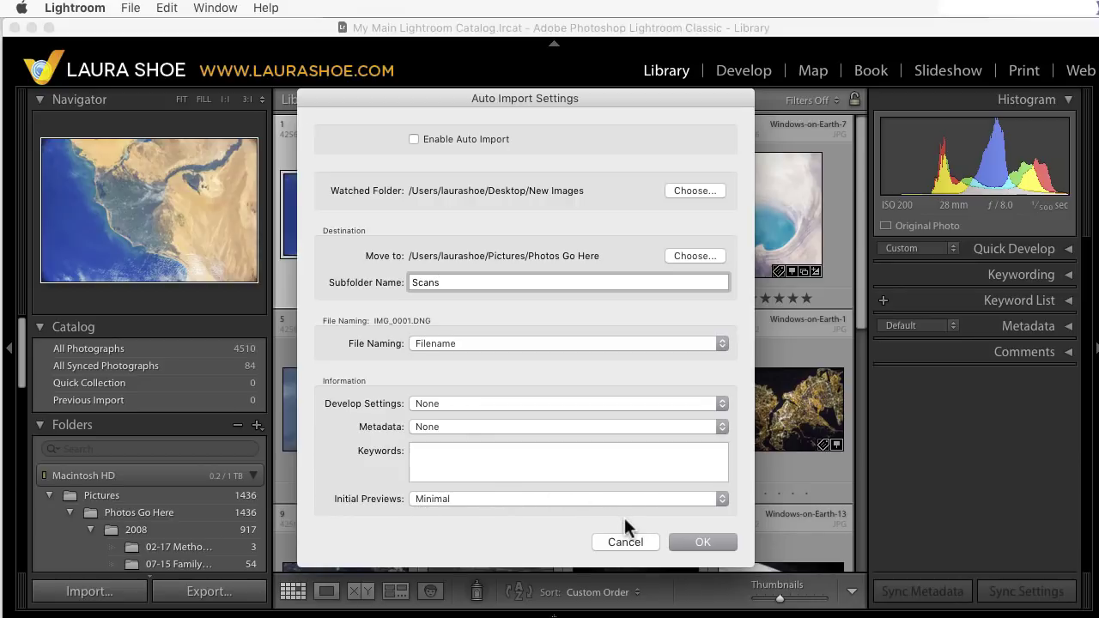
click(412, 139)
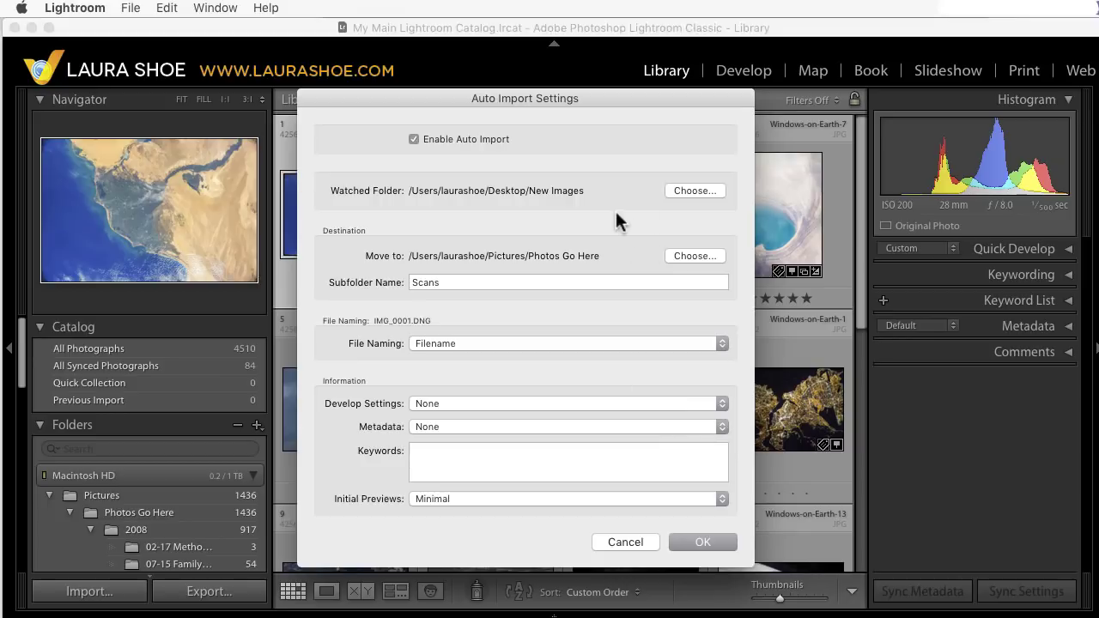
click(700, 542)
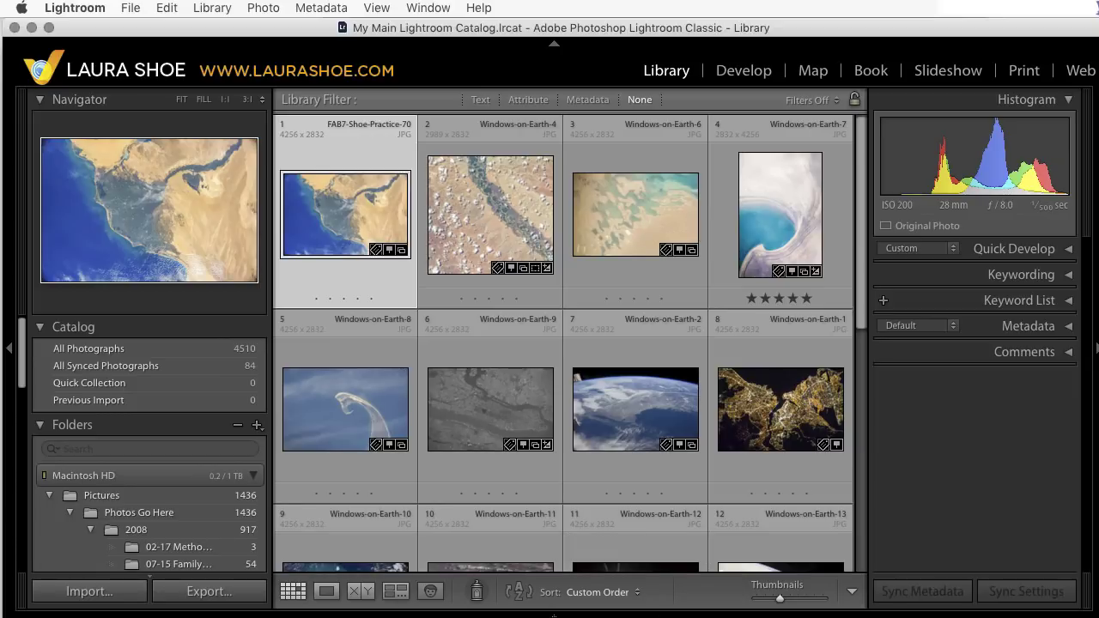
Step: Move zumwalt trees-1.jpg into the New Images folder in Finder
key(super+Tab)
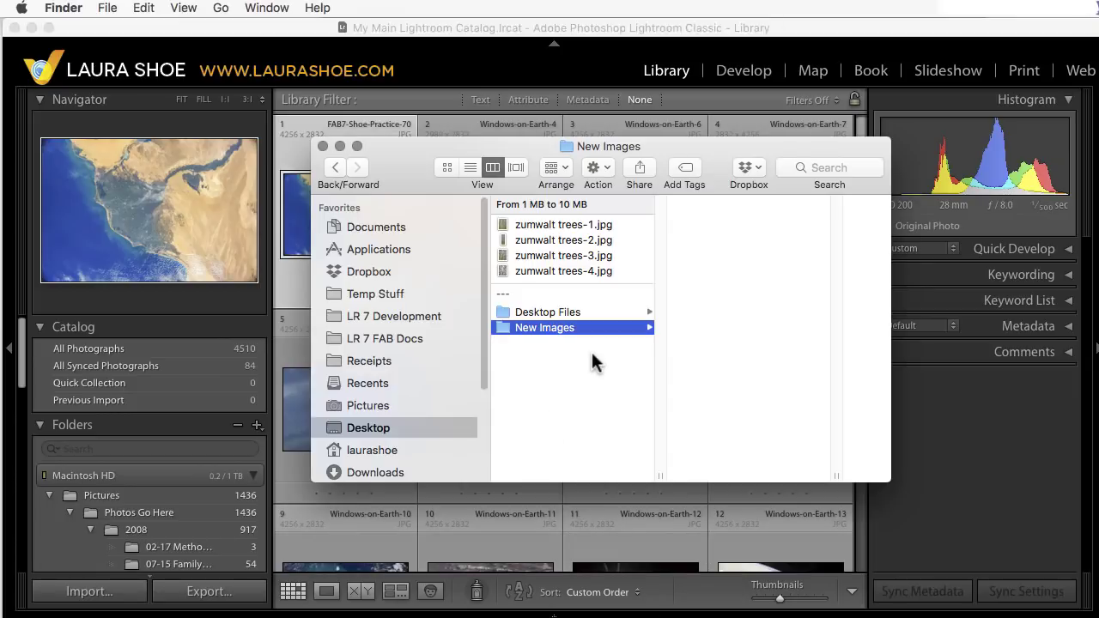
click(591, 224)
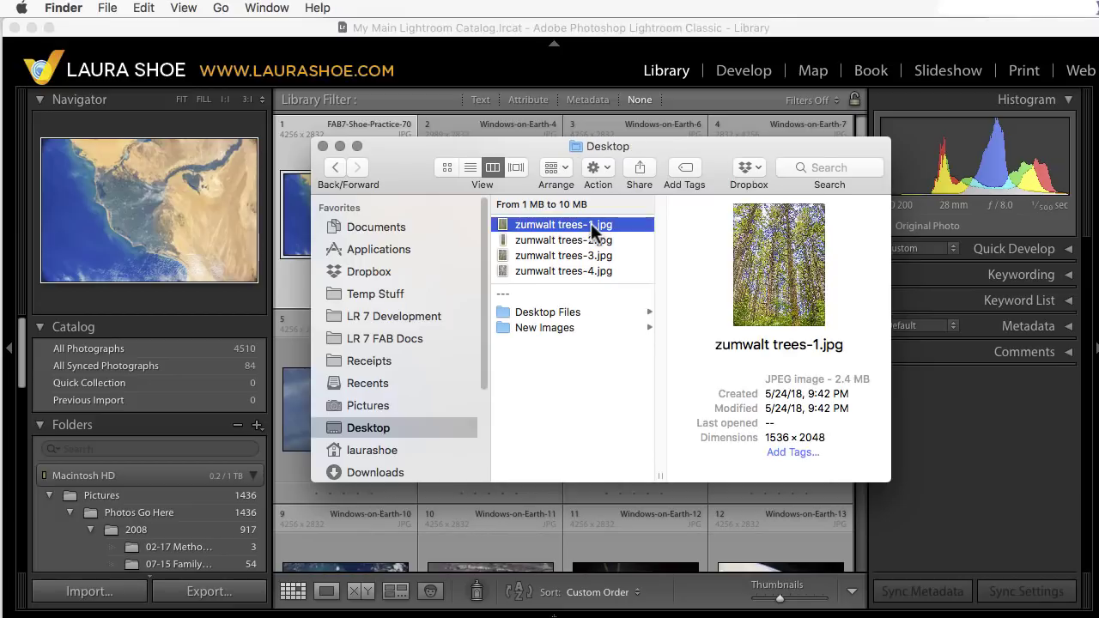
drag(591, 229, 570, 327)
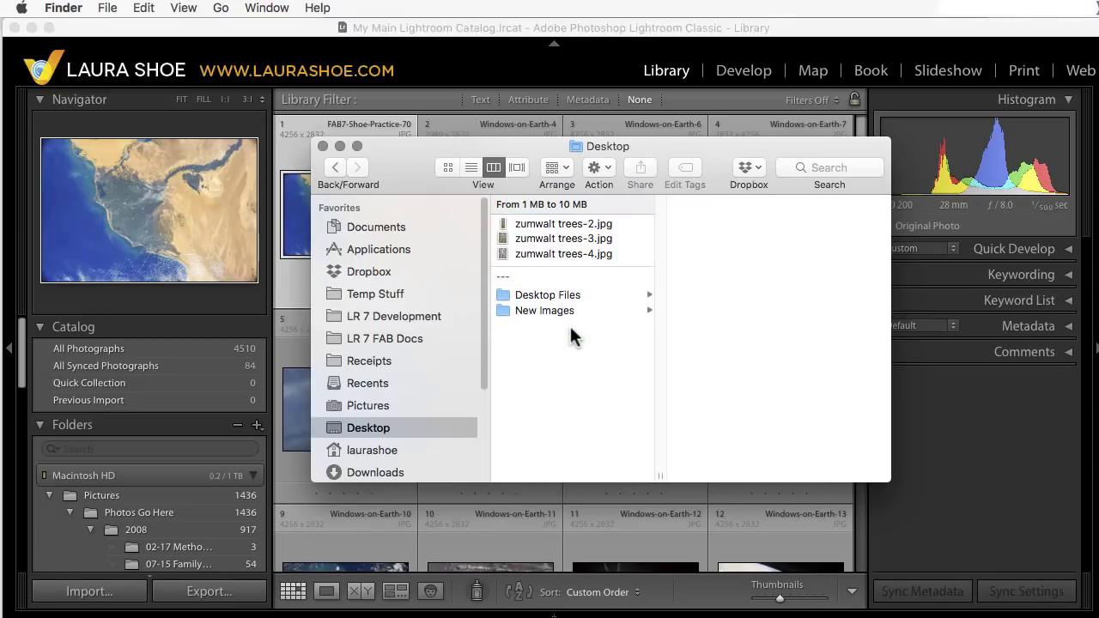
Step: Show the auto-imported photo in Lightroom's Scans folder
click(184, 424)
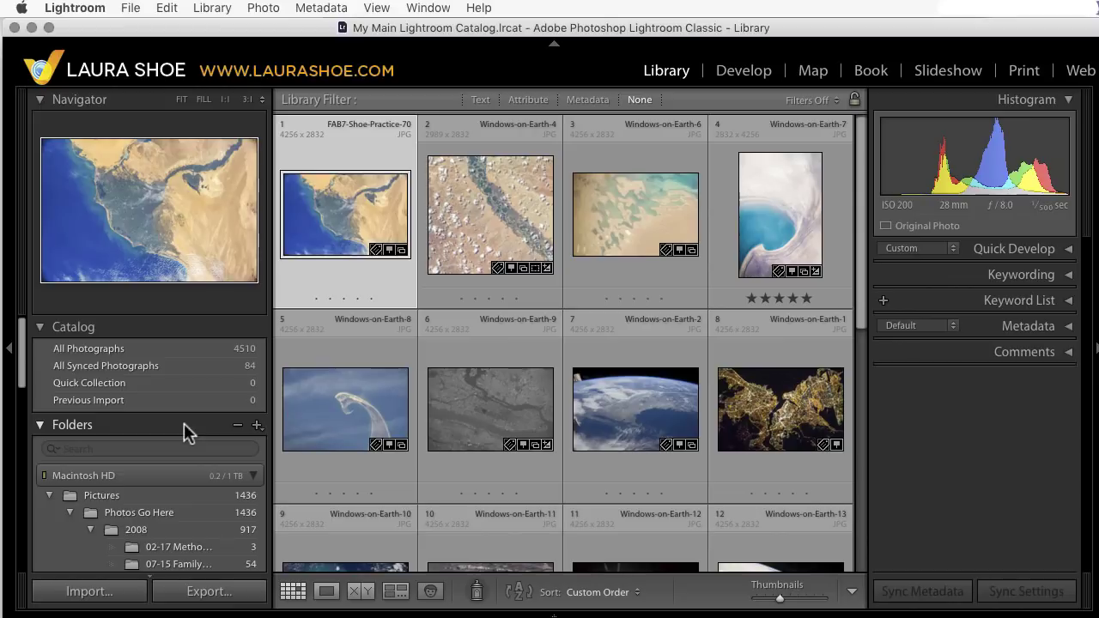
scroll(184, 423, down, 10)
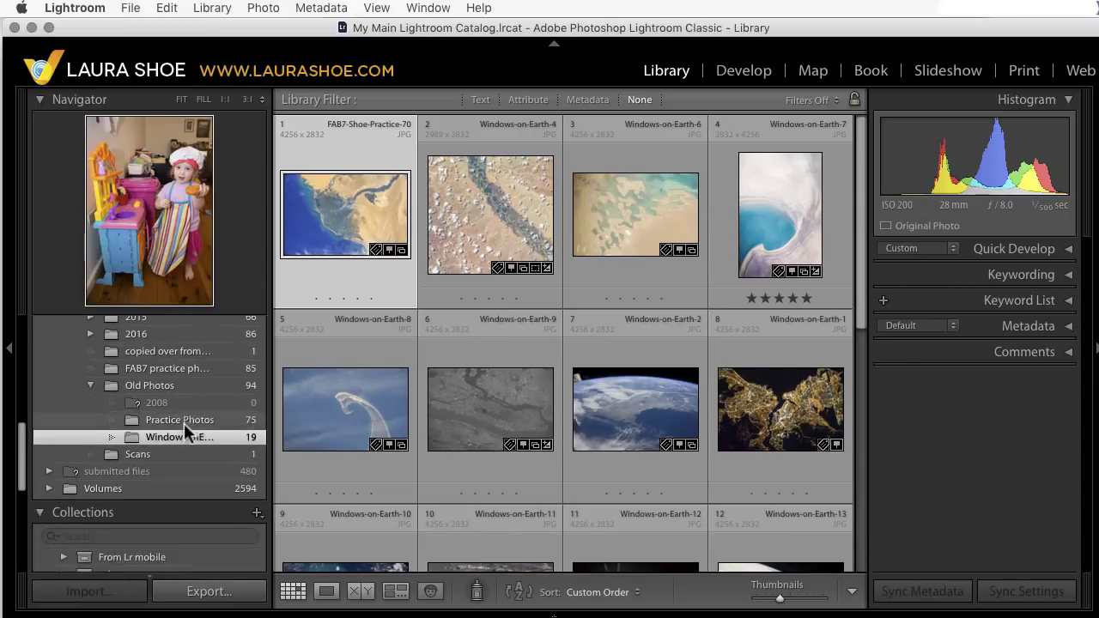
scroll(184, 429, down, 1)
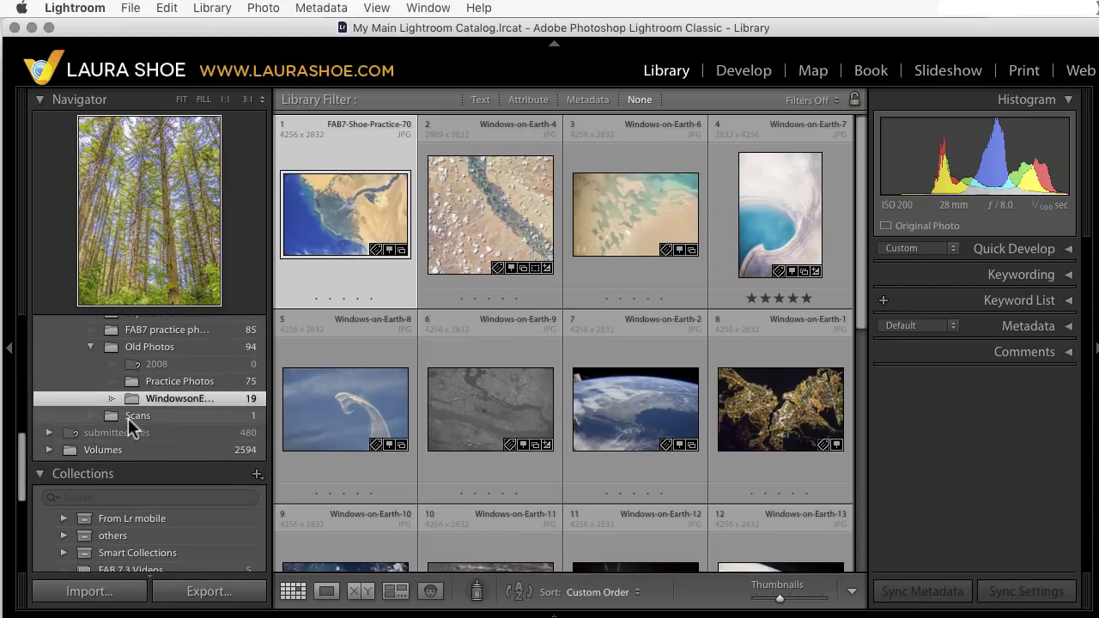
click(154, 416)
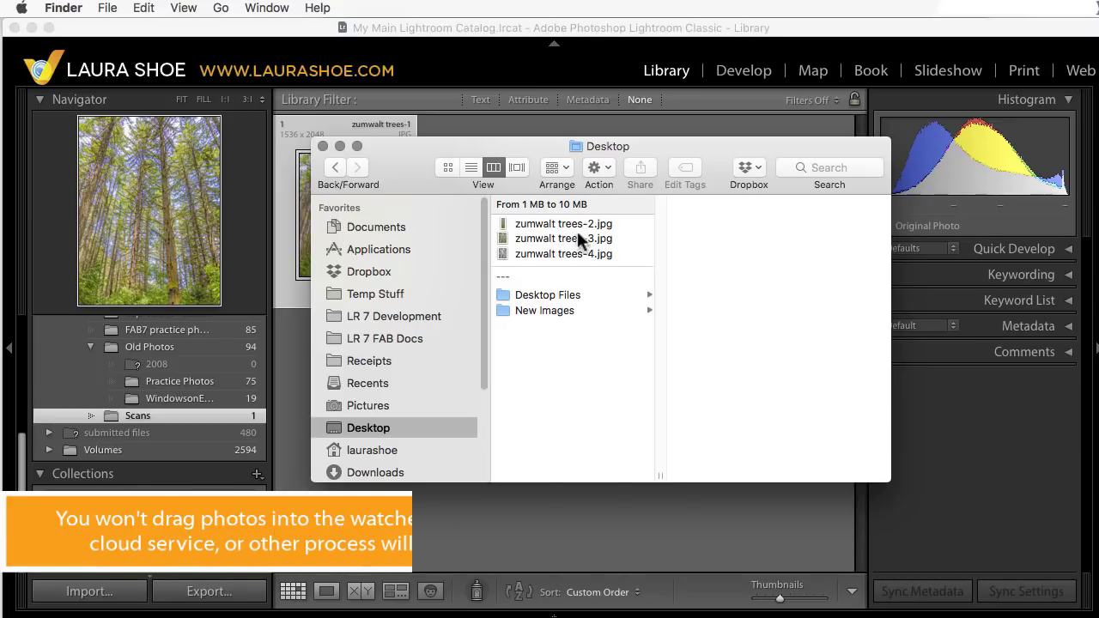
Step: Move zumwalt trees-2 through -4 into New Images and return to Lightroom
click(578, 222)
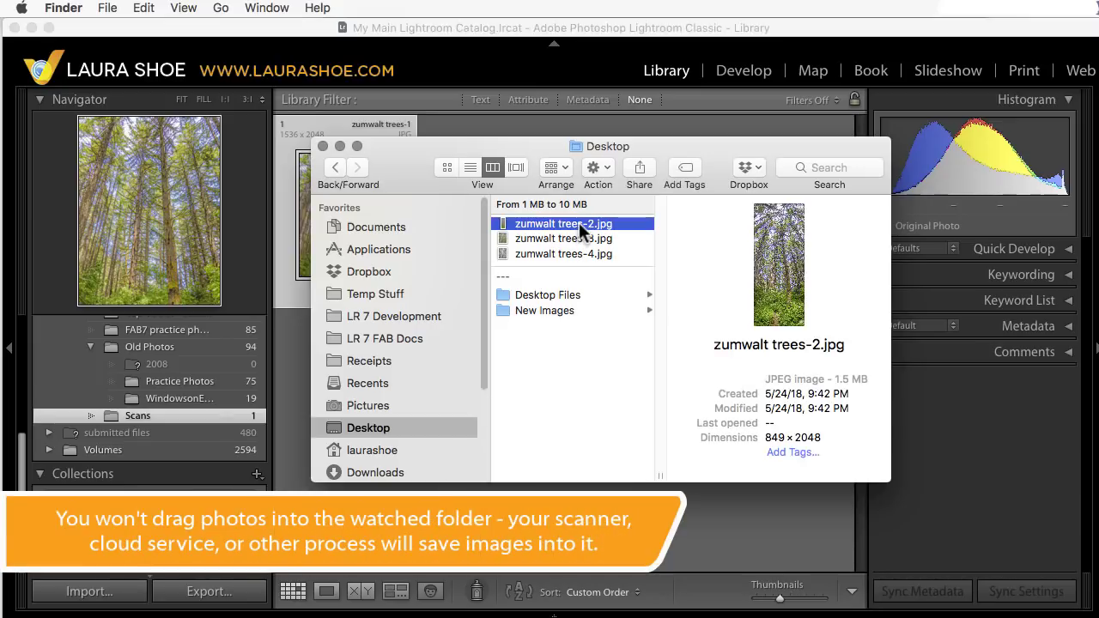
shift+click(581, 250)
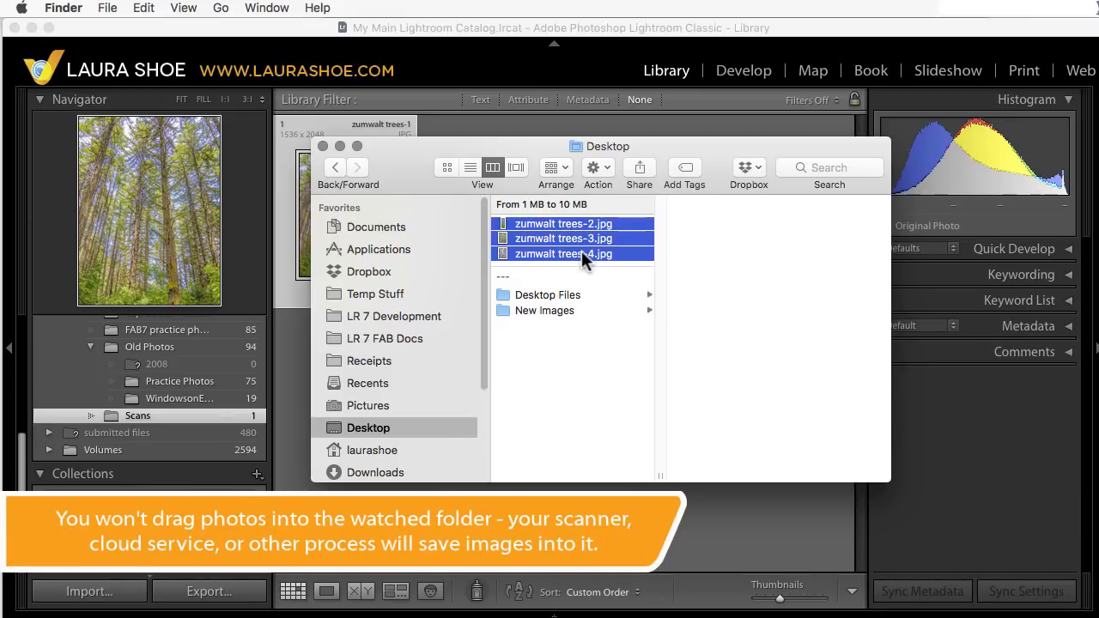
drag(581, 251, 561, 311)
click(487, 528)
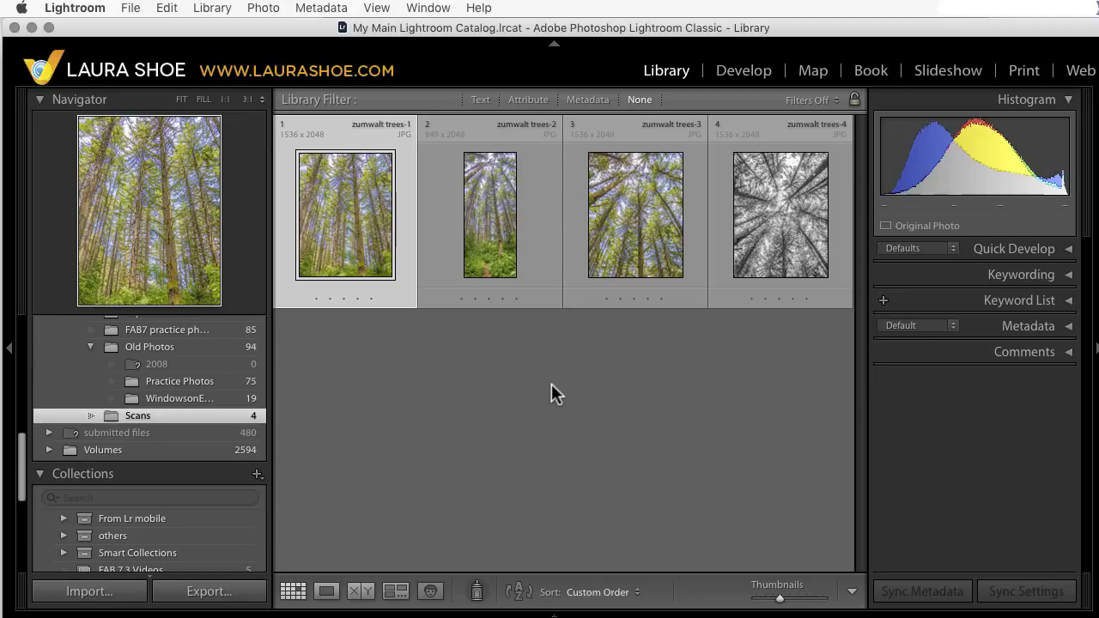
Step: Review the four auto-imported zumwalt trees photos in the Scans folder
mouse_move(466, 291)
Step: Turn Auto Import off via File > Auto Import > Enable Auto Import
click(129, 8)
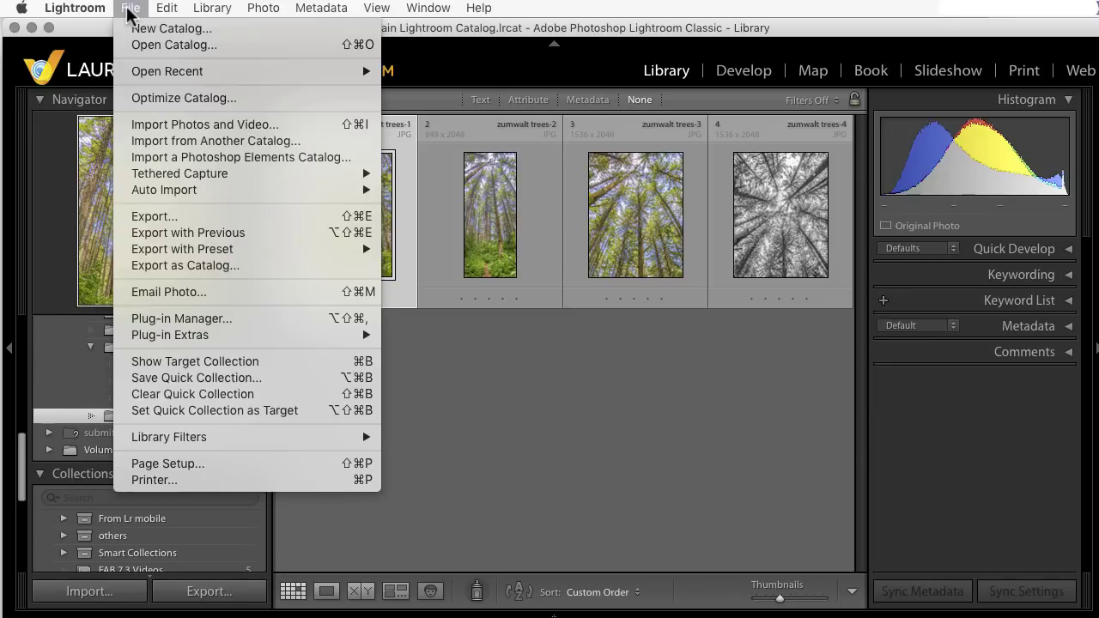
mouse_move(193, 196)
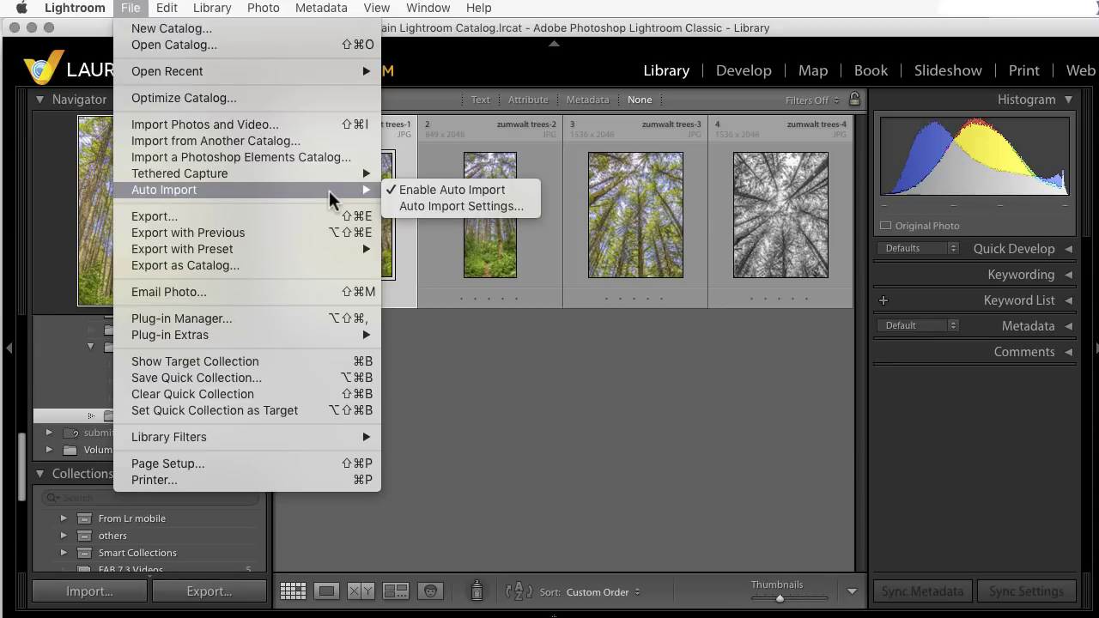
click(442, 192)
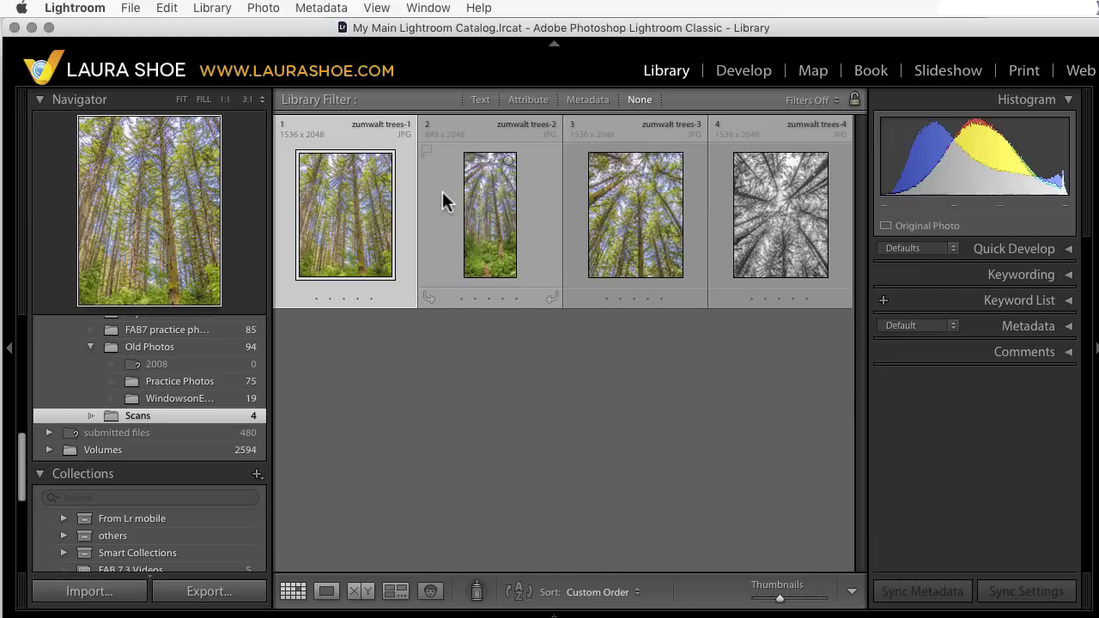
Step: Turn Auto Import back on from the same File > Auto Import menu
click(131, 8)
mouse_move(172, 192)
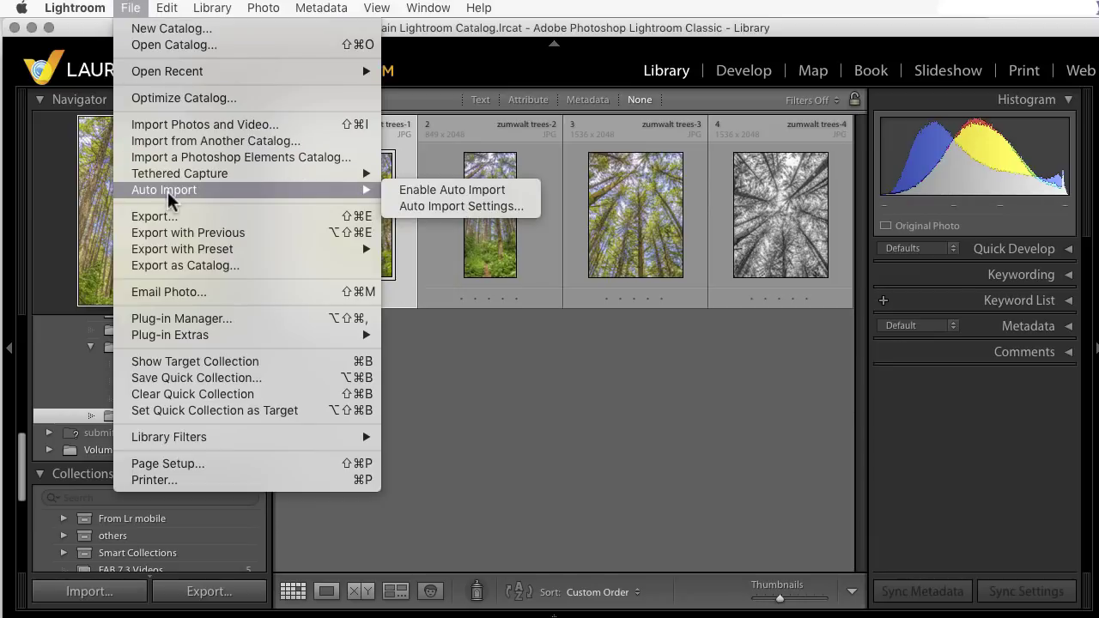
click(411, 198)
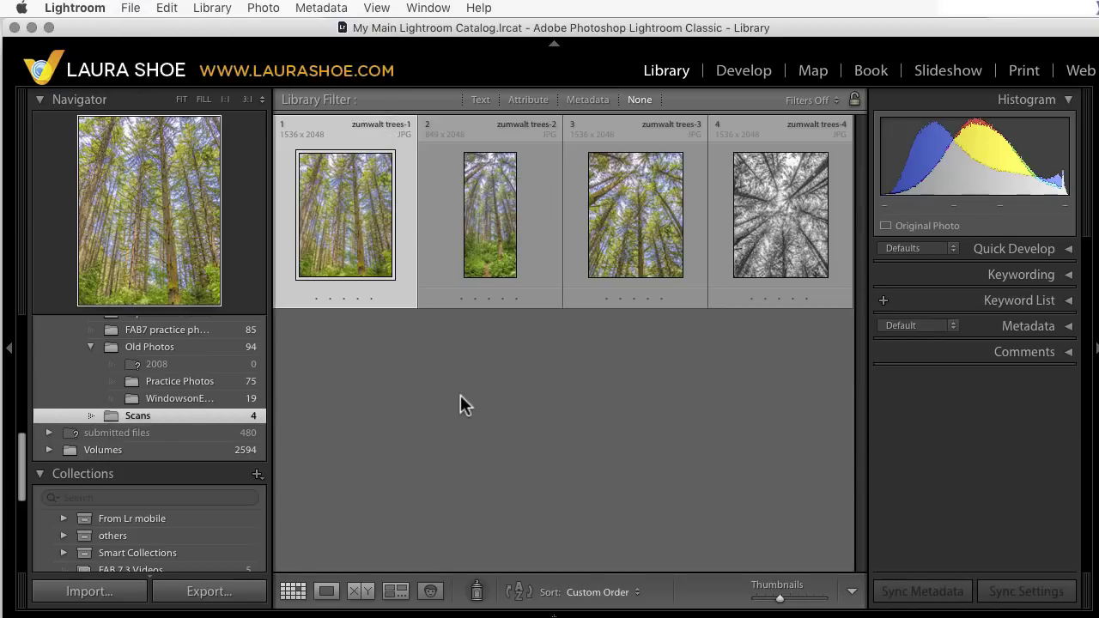